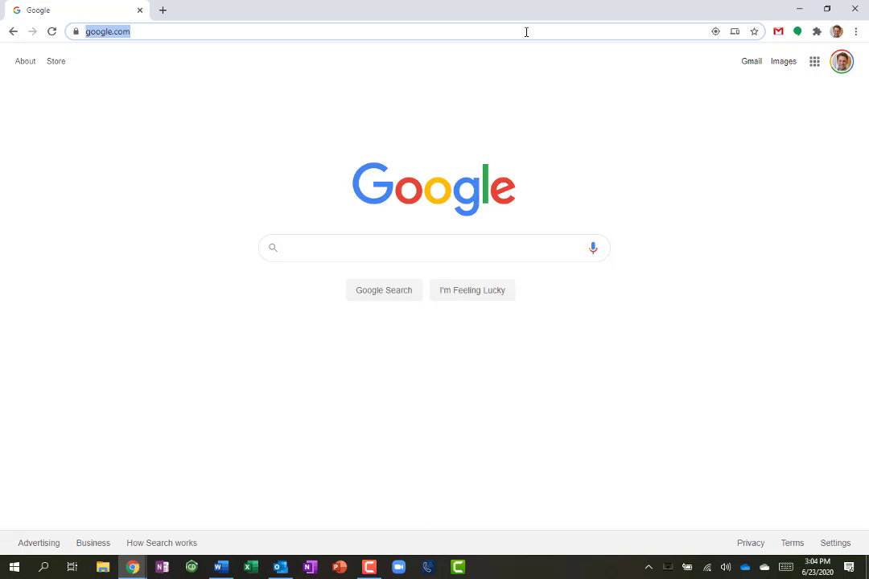
Go to office.com and sign in to the college account, choosing to stay signed in.
{"action": "type", "text": "office.c"}
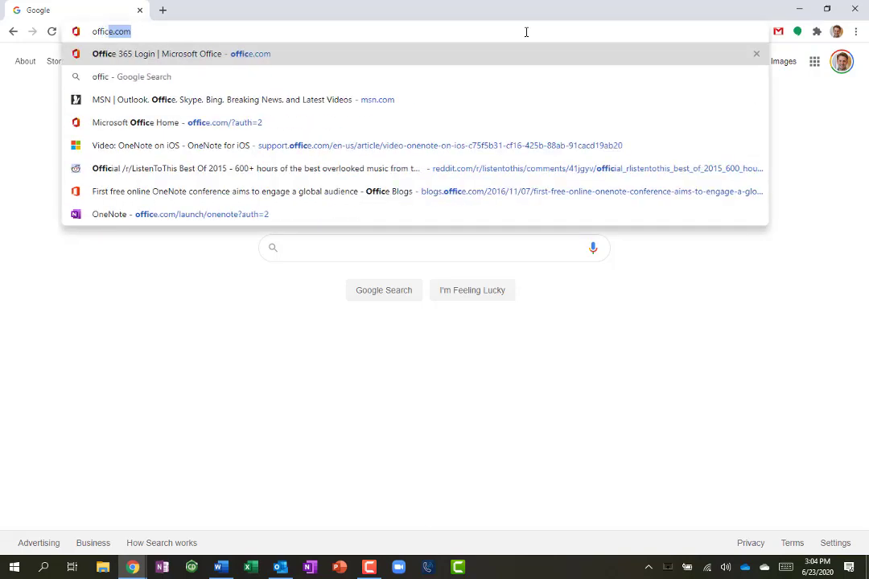
{"action": "type", "text": "o"}
{"action": "key", "text": "Return"}
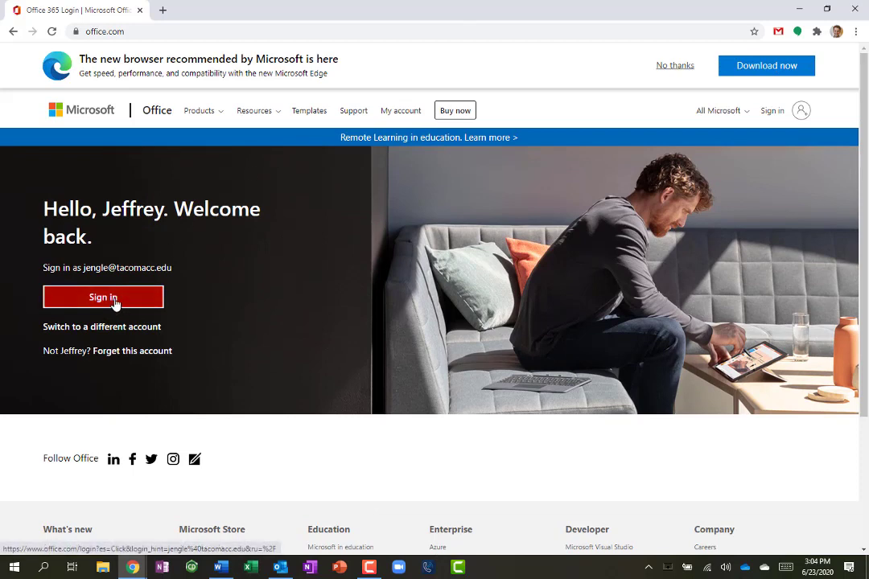
{"action": "left_click", "coordinate": [115, 300]}
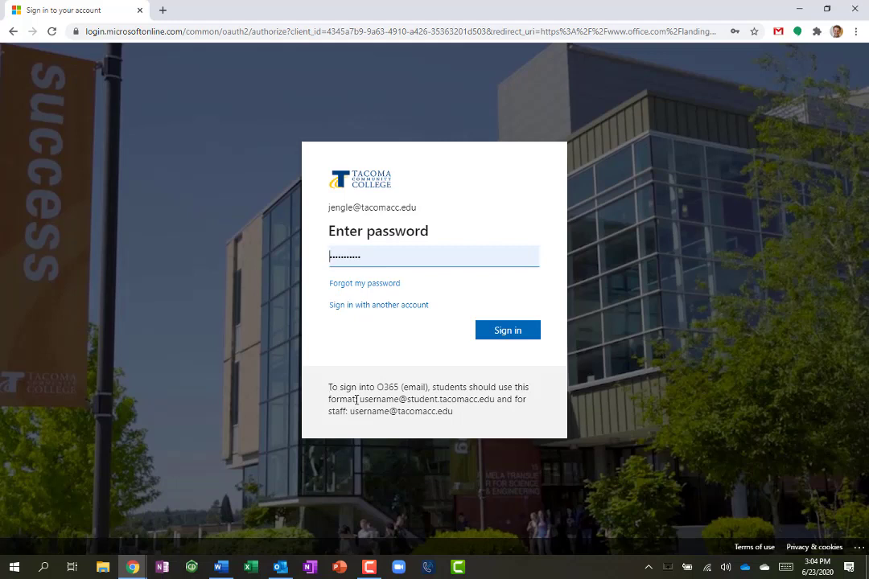
{"action": "left_click_drag", "start_coordinate": [360, 399], "coordinate": [495, 399]}
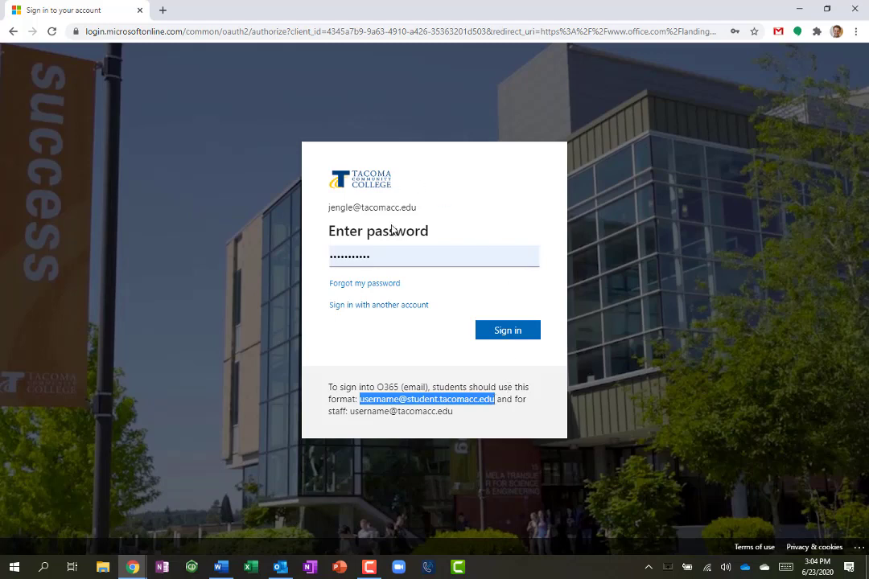
{"action": "left_click", "coordinate": [517, 340]}
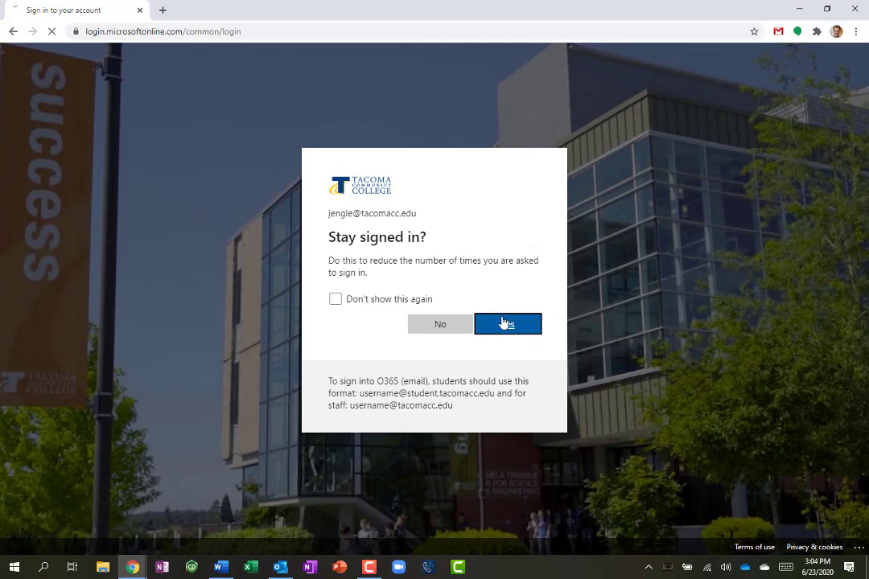
{"action": "left_click", "coordinate": [503, 323]}
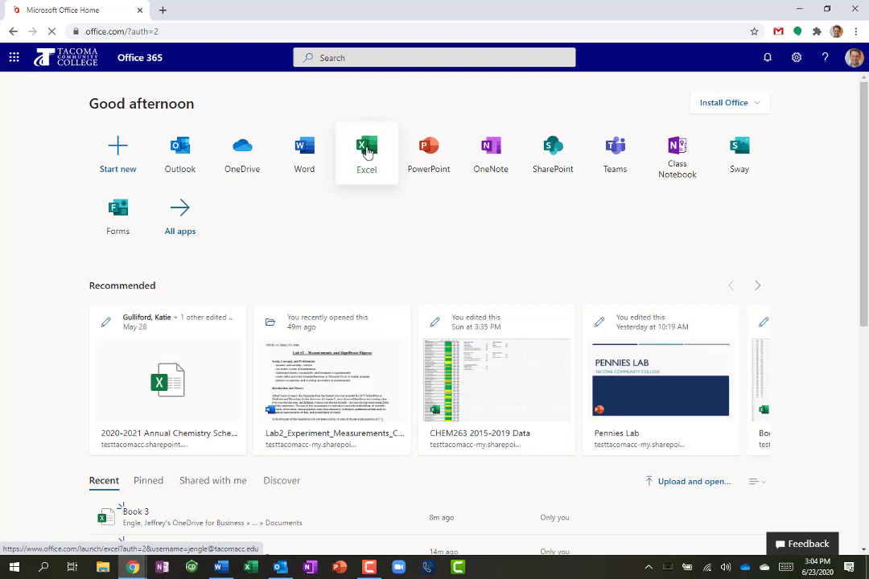
Launch Excel and Word online from the Office home page and create a new blank Excel workbook.
{"action": "left_click", "coordinate": [367, 151]}
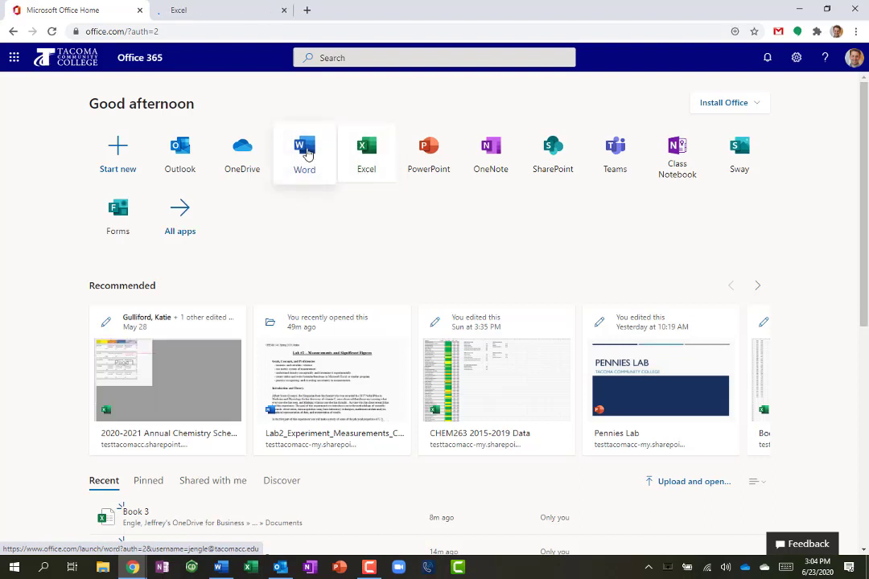
{"action": "left_click", "coordinate": [306, 152]}
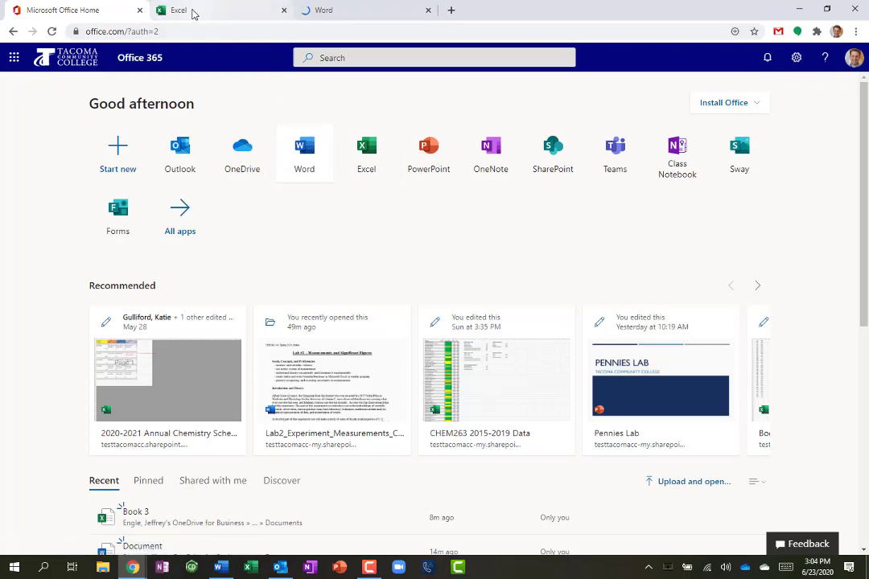
{"action": "left_click", "coordinate": [193, 13]}
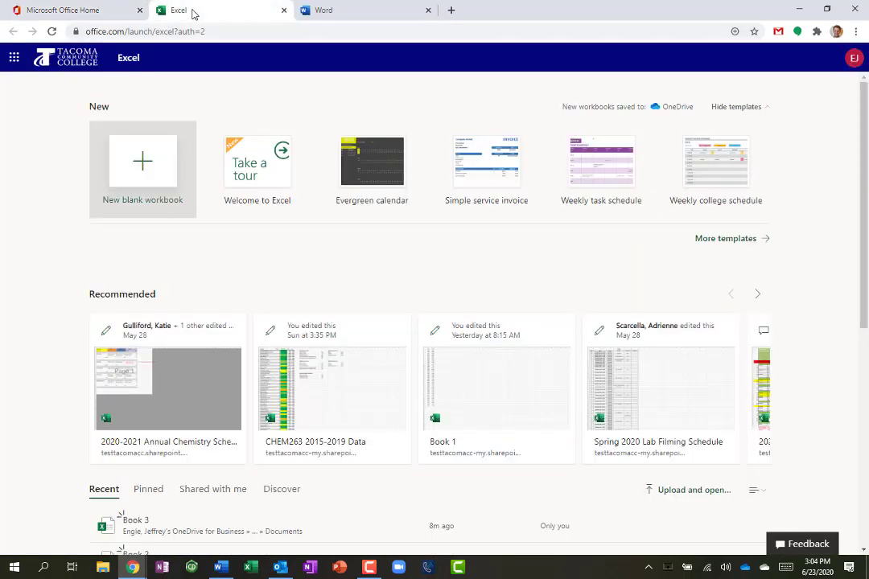
{"action": "left_click", "coordinate": [142, 166]}
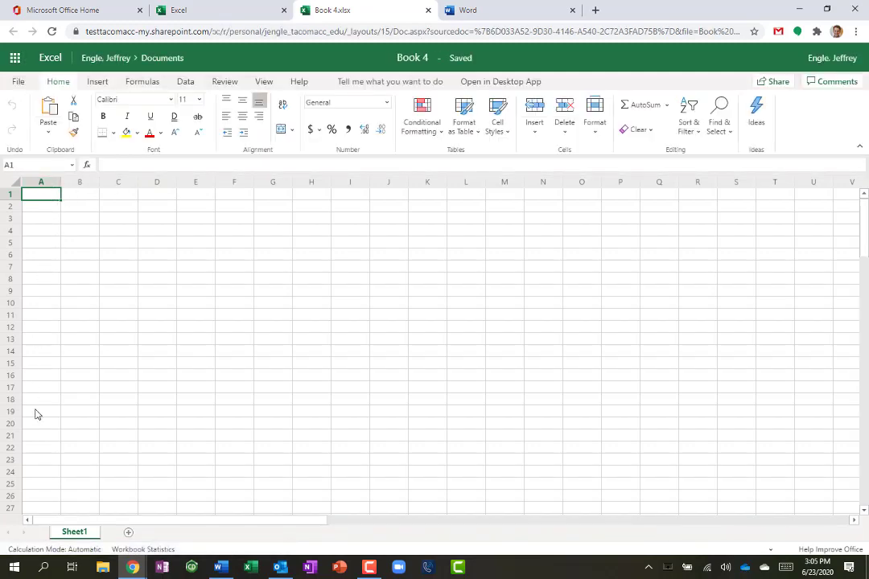
Fill A1:B7 with the Year and Mass data: 1980/2.085, 1975/2.145, 1965/2.177, 1999/2.235, 2004/2.248 and 1957/2.135.
{"action": "right_click", "coordinate": [46, 200]}
{"action": "left_click", "coordinate": [79, 256]}
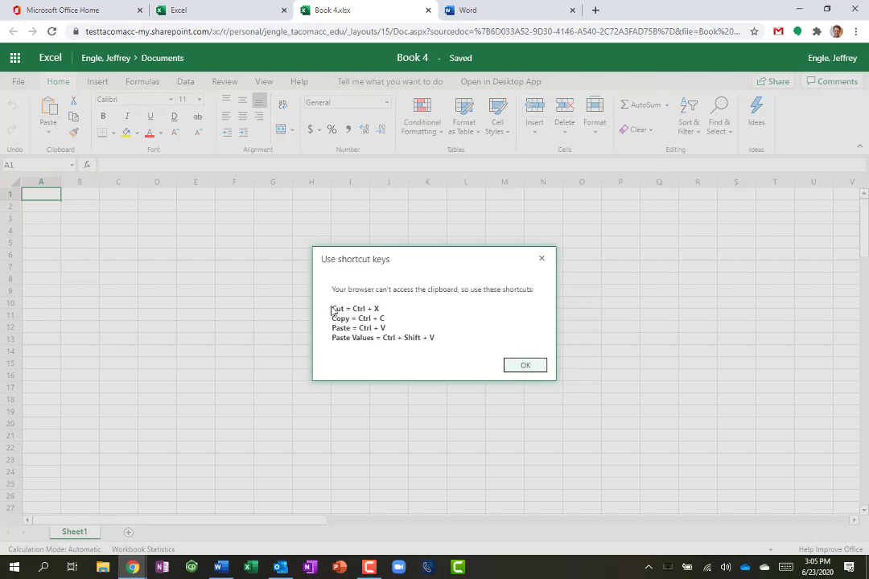
{"action": "left_click", "coordinate": [521, 370]}
{"action": "type", "text": "Year\tMass 1980\t2.085 1975\t2.145 1965\t2.177 1999\t2.235 2004\t2.248 1957\t2.135"}
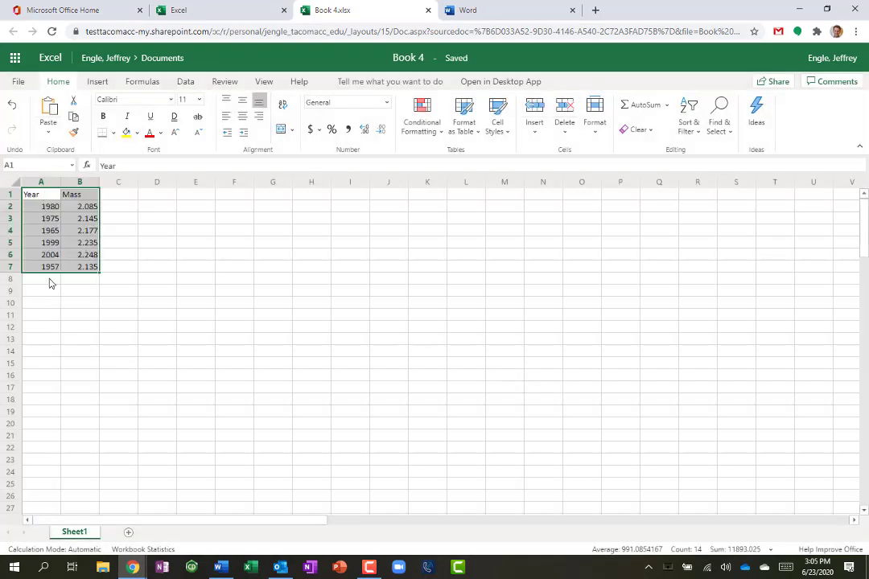
{"action": "left_click", "coordinate": [69, 290]}
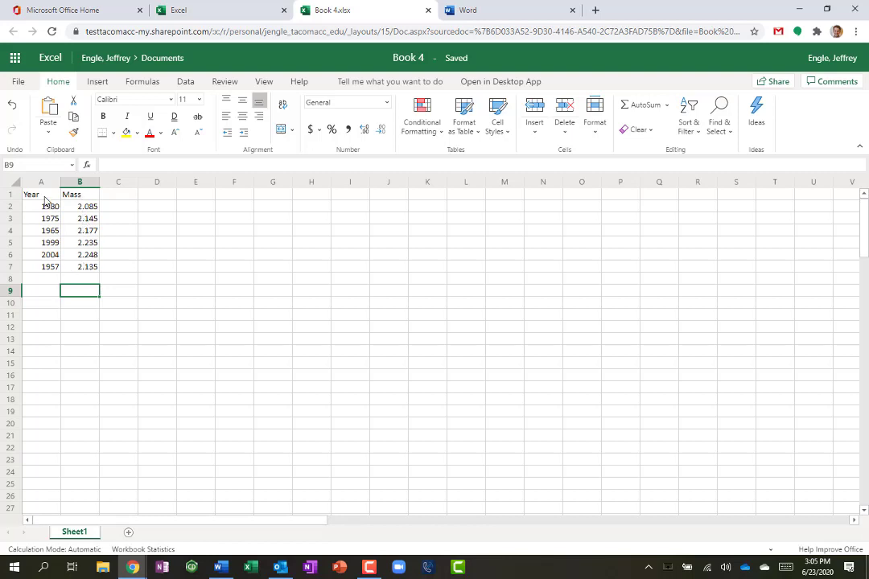
Insert a markers-only scatter chart of the Year and Mass data in A1:B7 and move it near the data.
{"action": "left_click_drag", "start_coordinate": [44, 198], "coordinate": [94, 269]}
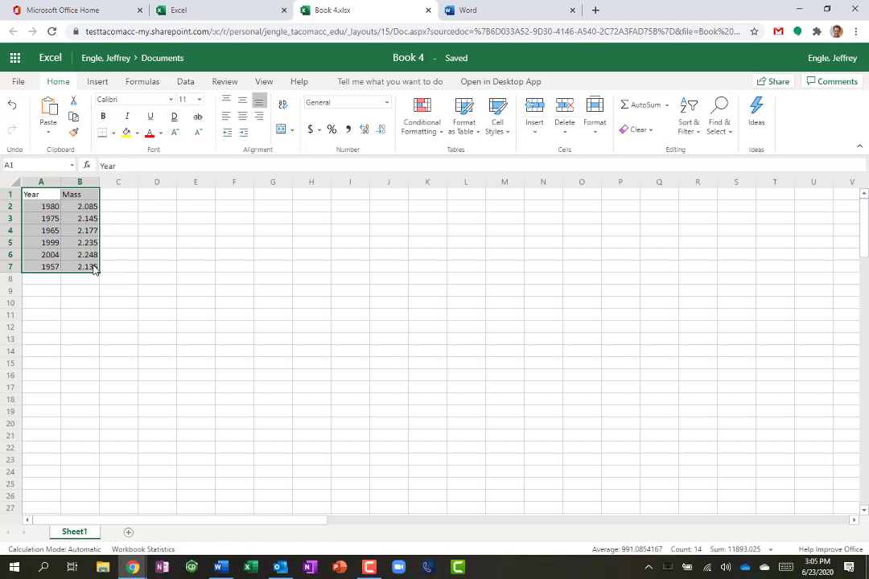
{"action": "left_click", "coordinate": [97, 82]}
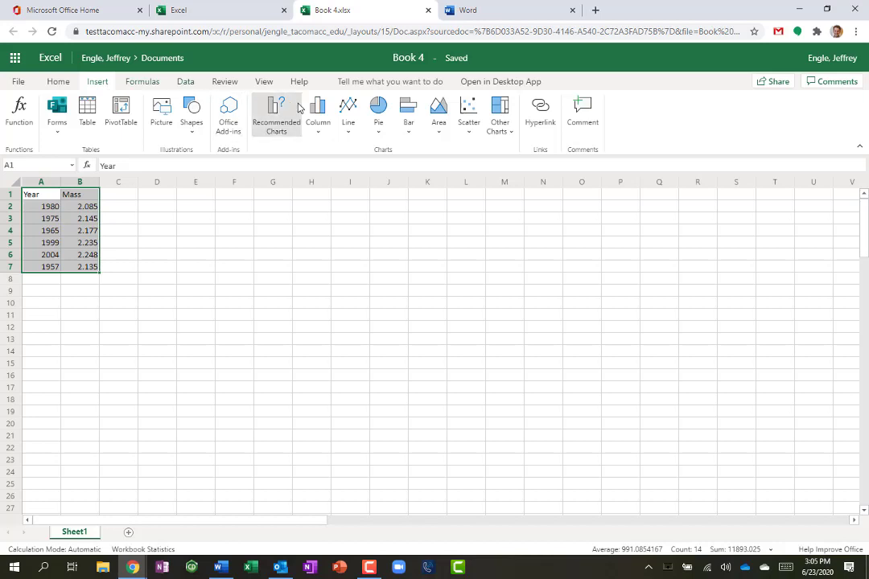
{"action": "left_click", "coordinate": [464, 133]}
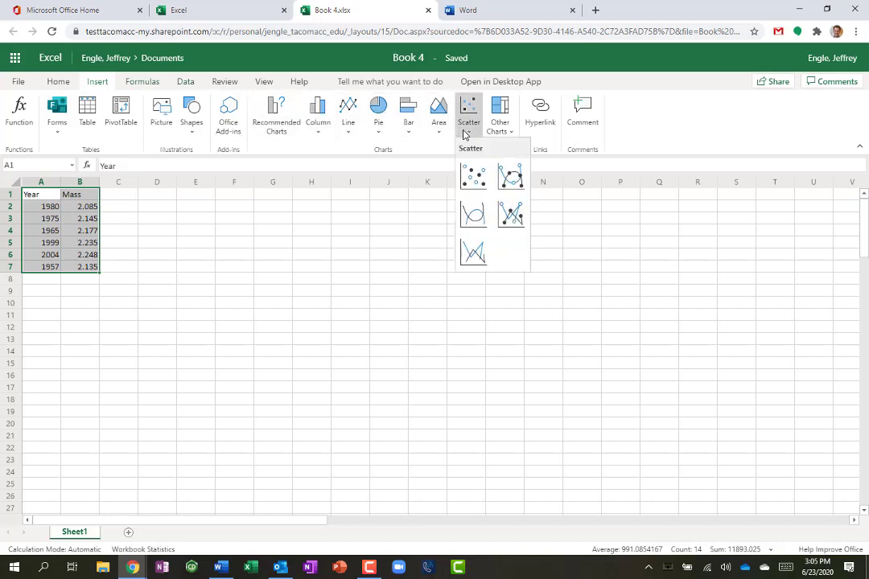
{"action": "left_click", "coordinate": [472, 179]}
{"action": "left_click_drag", "start_coordinate": [447, 287], "coordinate": [393, 235]}
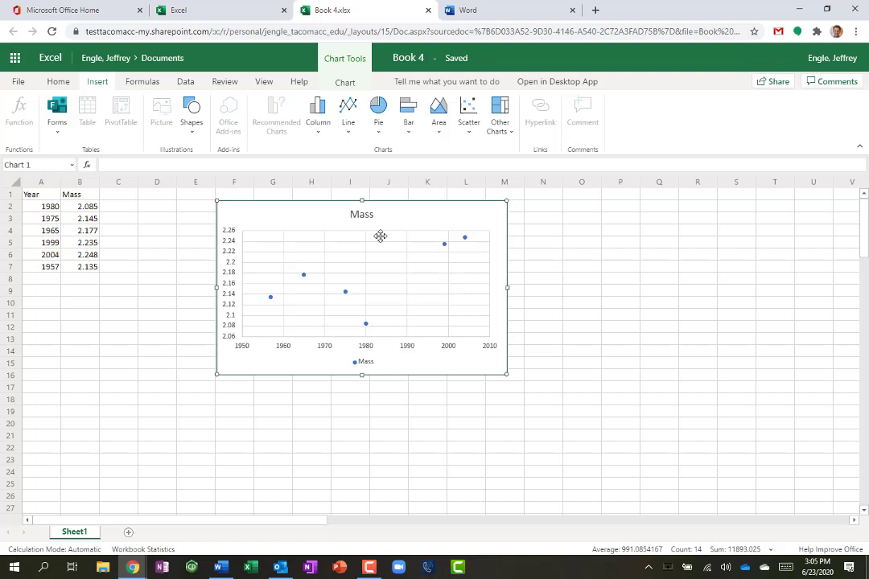
Set the chart title to "Mass of Pennies vs. Year Made".
{"action": "left_click", "coordinate": [345, 82]}
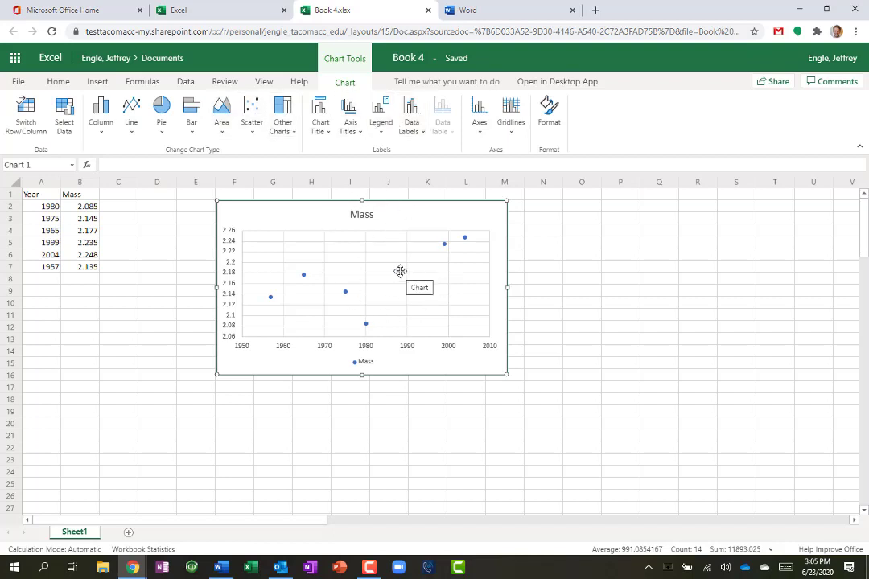
{"action": "left_click", "coordinate": [326, 134]}
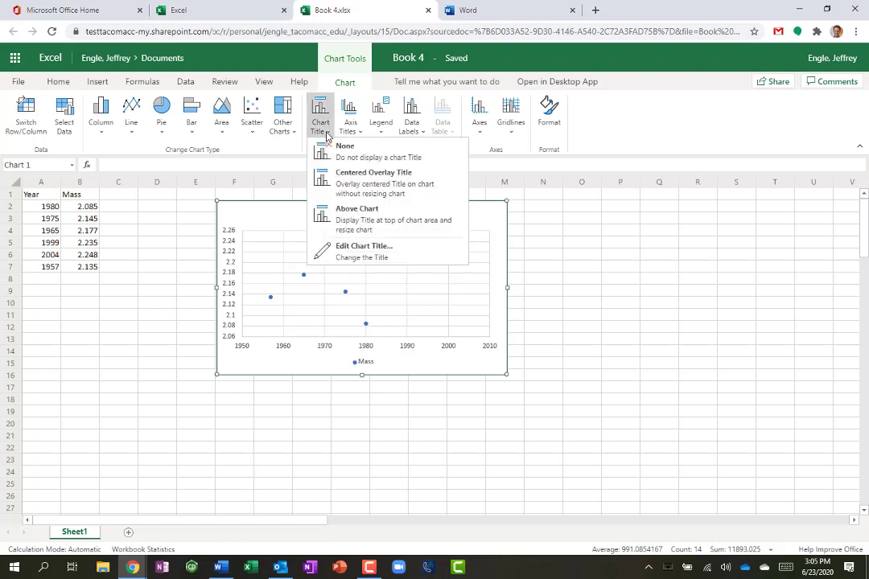
{"action": "left_click", "coordinate": [360, 255]}
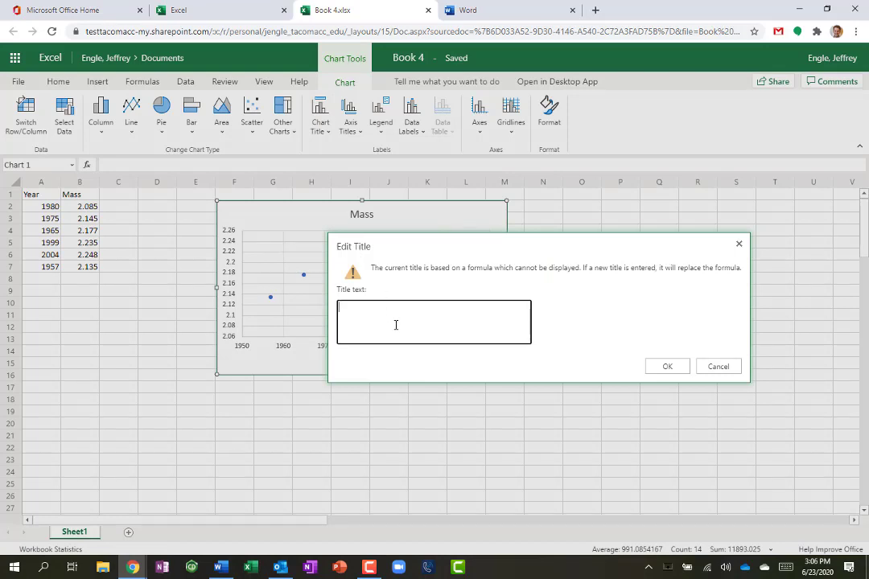
{"action": "type", "text": "Mass of"}
{"action": "type", "text": "Pennies vs. Year Made"}
{"action": "left_click", "coordinate": [667, 366]}
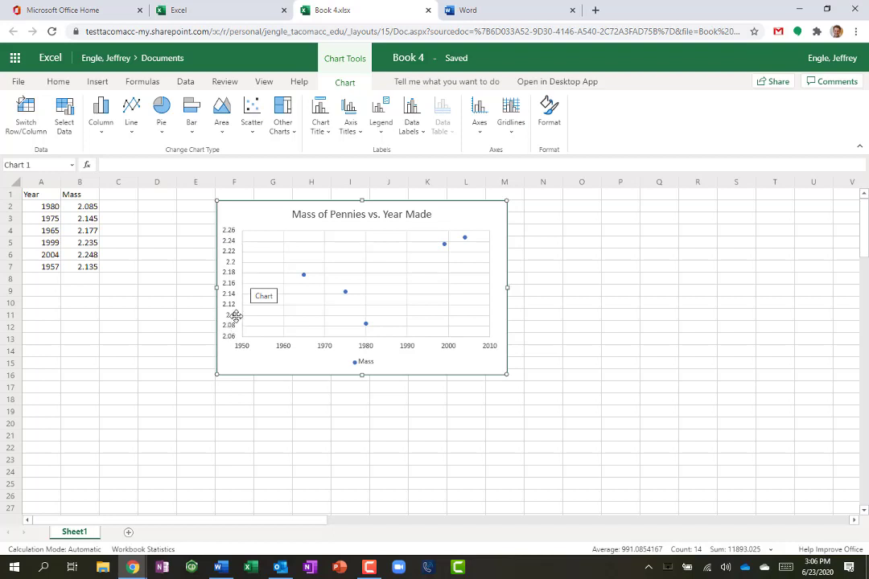
Add a horizontal axis title below the axis reading "Year Made".
{"action": "left_click", "coordinate": [361, 133]}
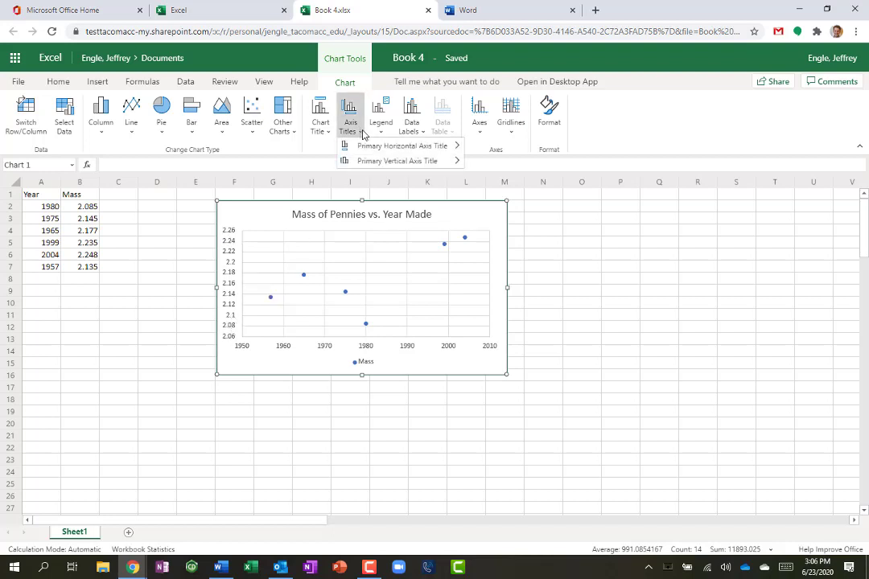
{"action": "mouse_move", "coordinate": [364, 149]}
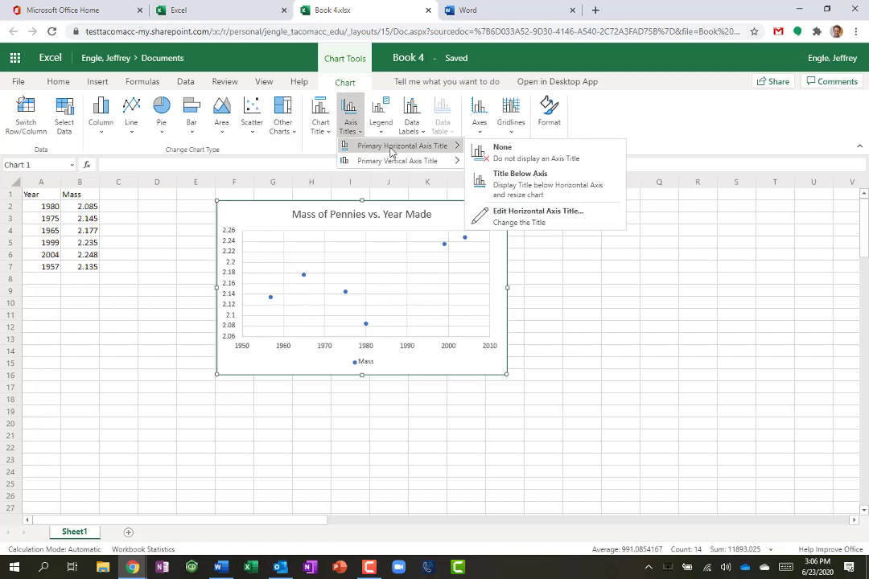
{"action": "left_click", "coordinate": [505, 185]}
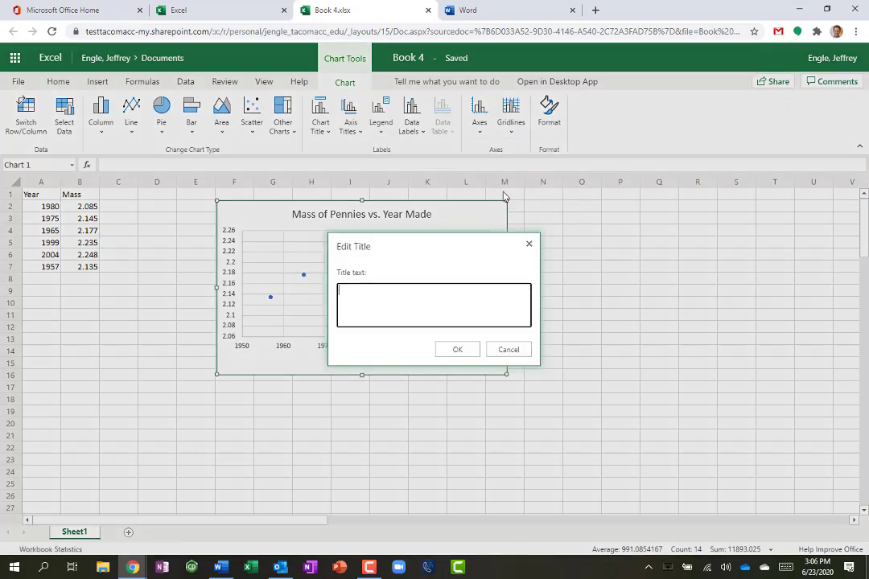
{"action": "type", "text": "Year Made"}
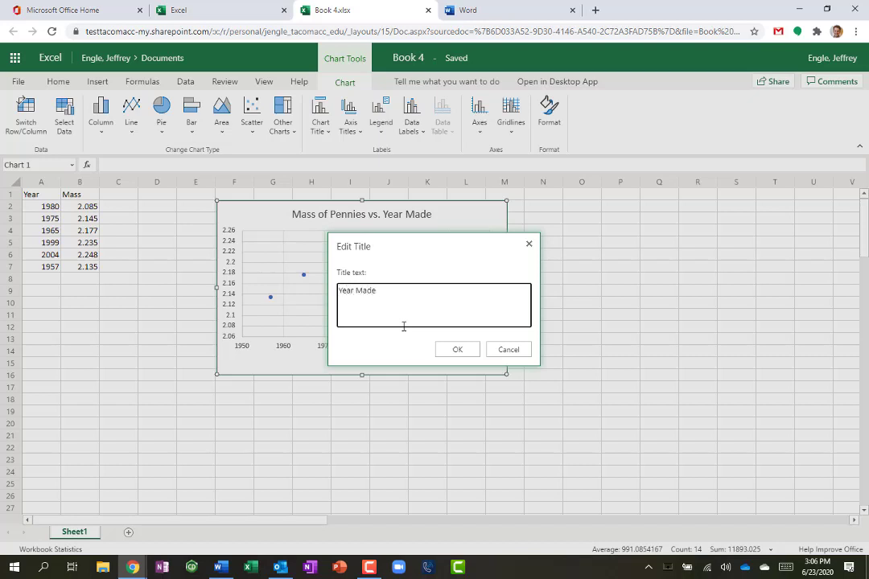
{"action": "left_click", "coordinate": [456, 349]}
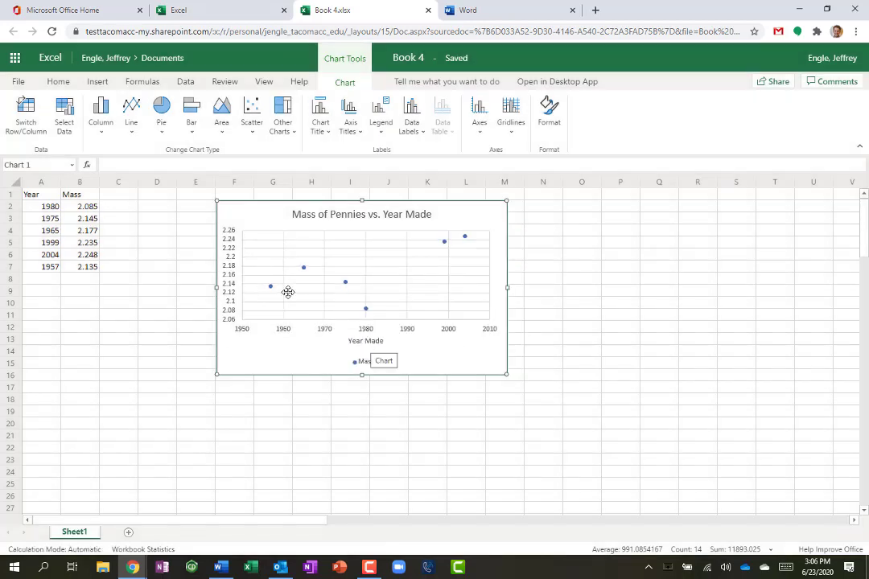
Add a rotated vertical axis title reading "Mass (g)" to the chart.
{"action": "left_click", "coordinate": [360, 135]}
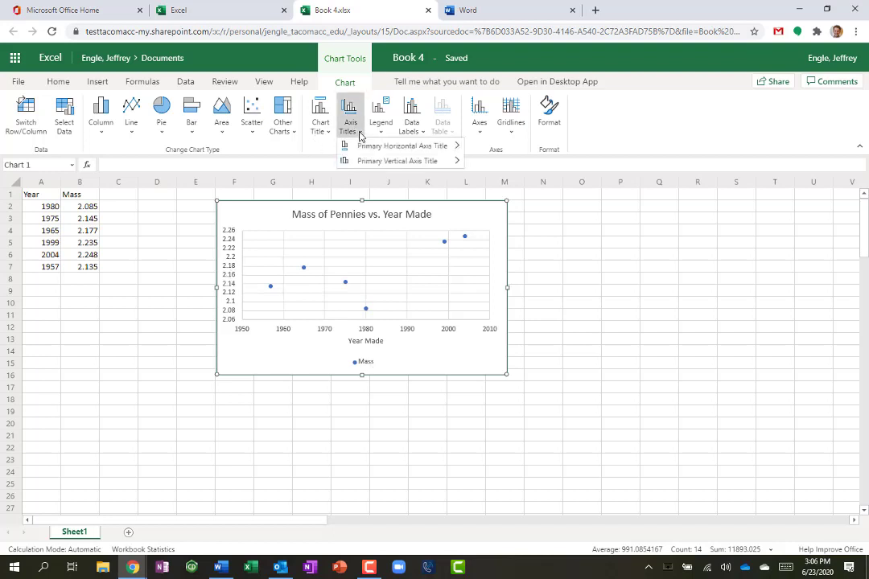
{"action": "mouse_move", "coordinate": [366, 163]}
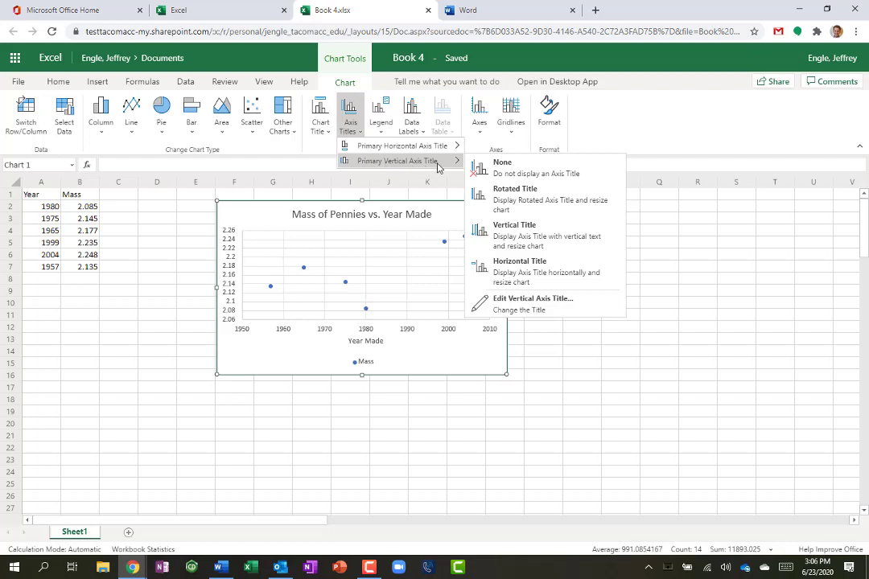
{"action": "left_click", "coordinate": [514, 206]}
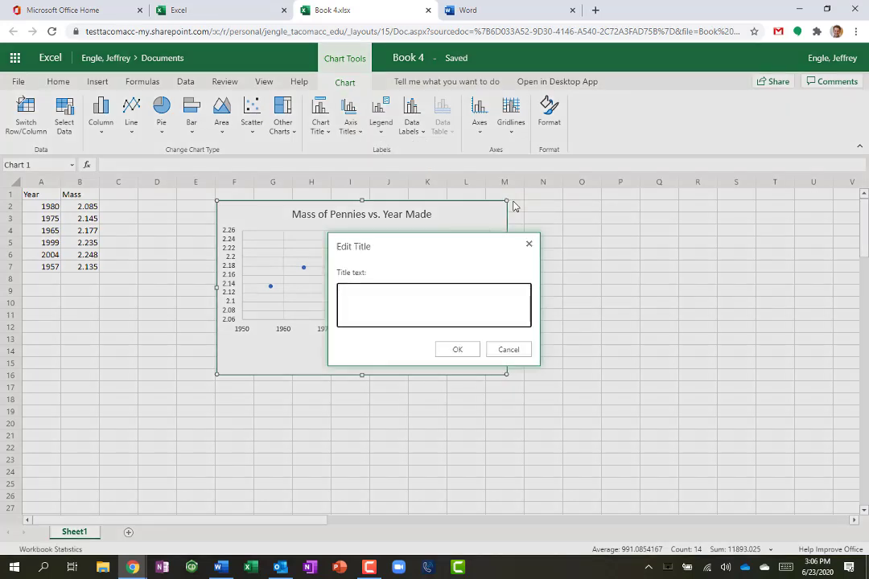
{"action": "type", "text": "Mass (g"}
{"action": "left_click", "coordinate": [467, 349]}
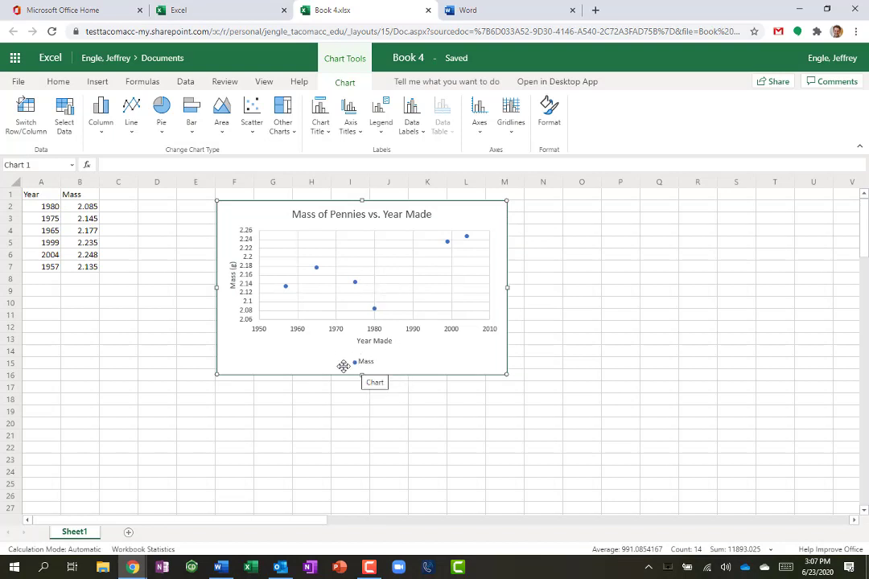
Turn off the chart's legend and copy the whole chart.
{"action": "left_click", "coordinate": [381, 127]}
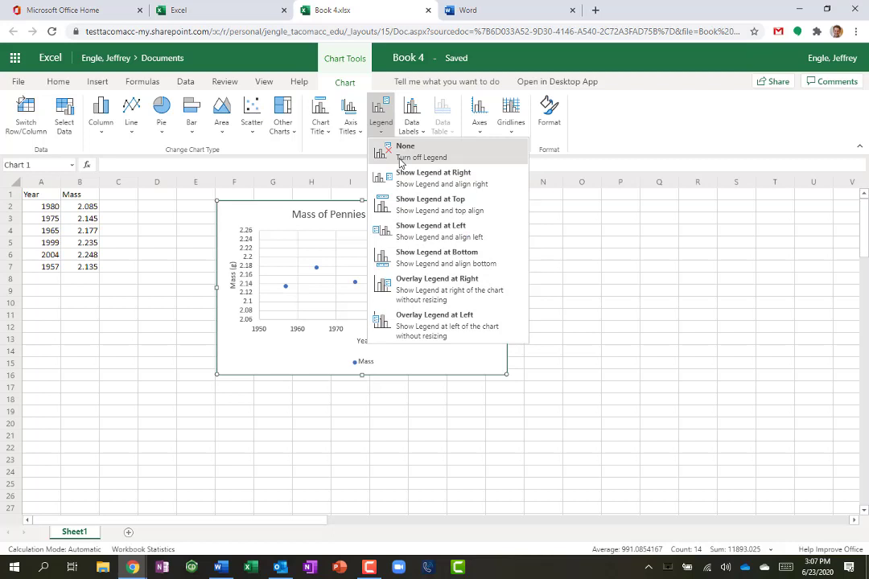
{"action": "left_click", "coordinate": [400, 153]}
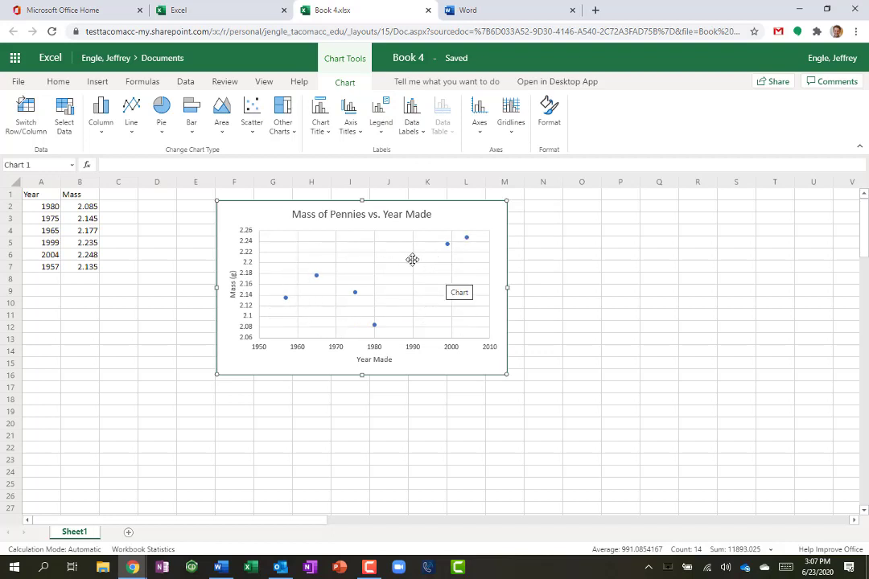
{"action": "right_click", "coordinate": [477, 216]}
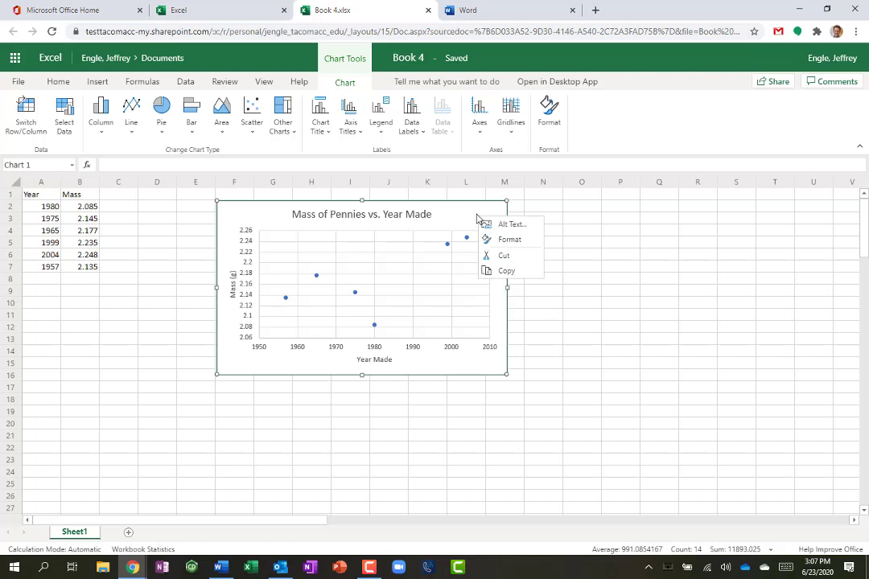
{"action": "left_click", "coordinate": [499, 274]}
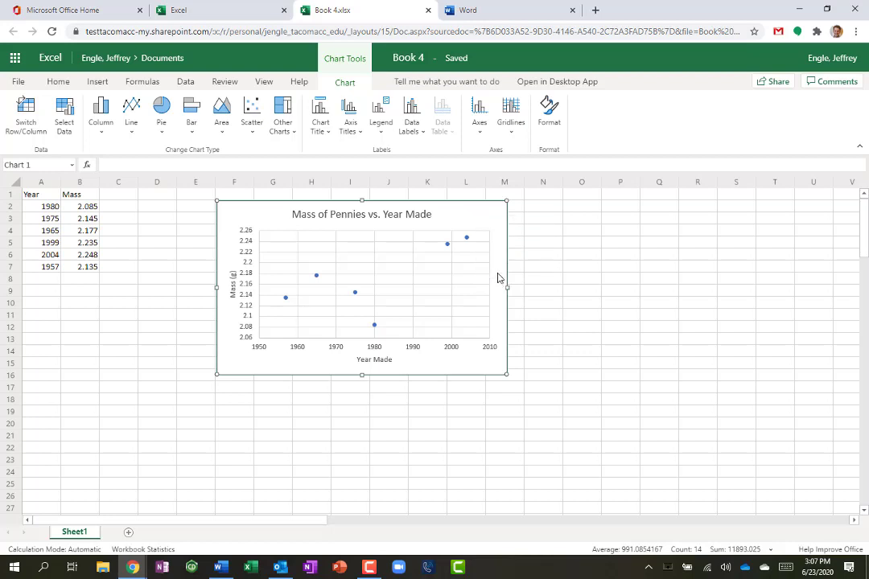
Paste the copied chart into a new blank Word document and add the text "Pennies Lab report" below it.
{"action": "left_click", "coordinate": [473, 18]}
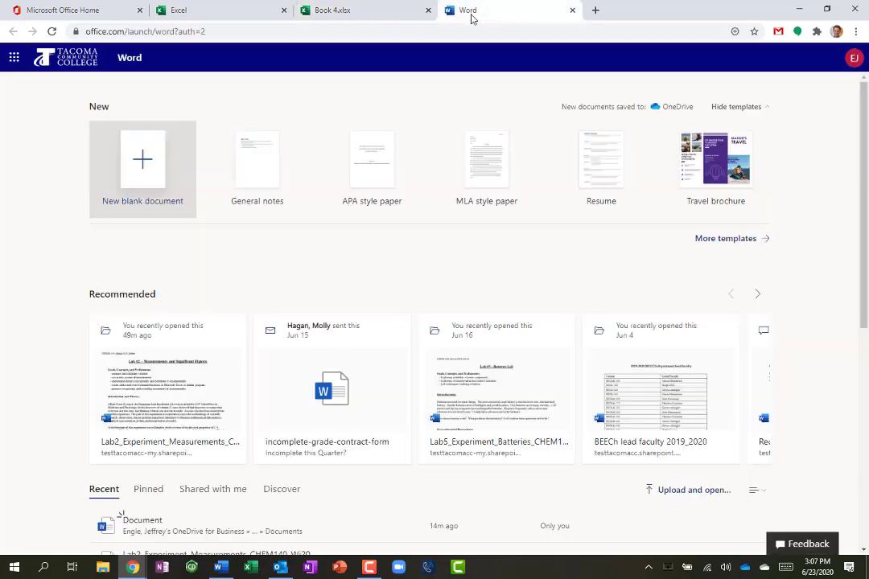
{"action": "left_click", "coordinate": [162, 167]}
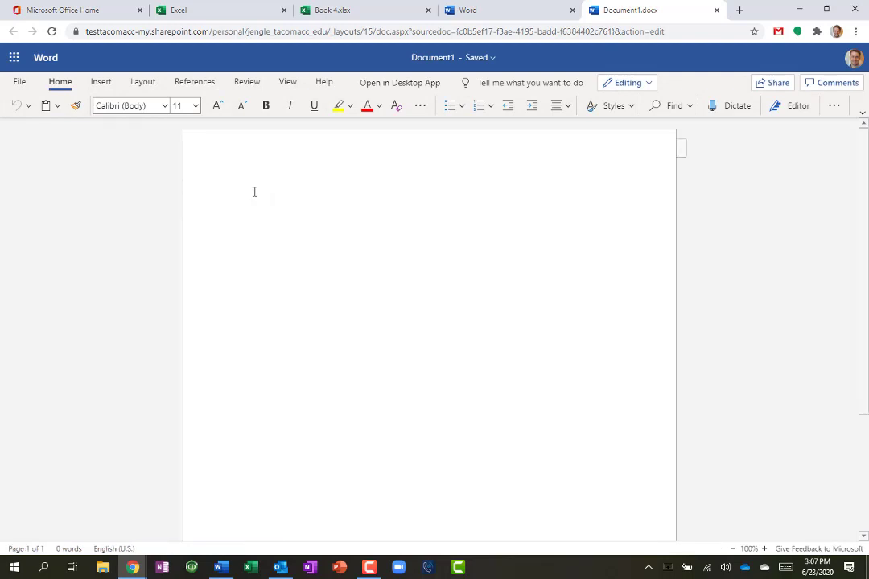
{"action": "key", "text": "ctrl+v"}
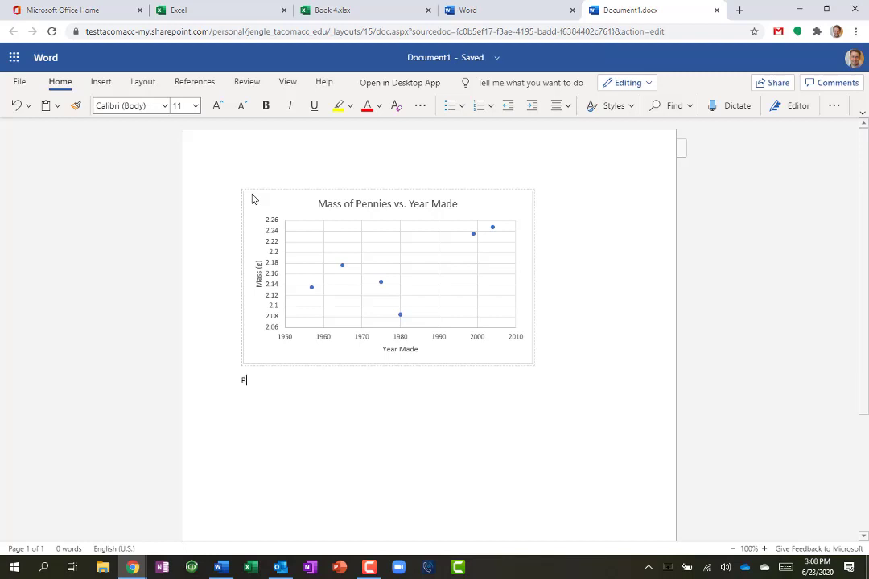
{"action": "type", "text": "ennies Lab report"}
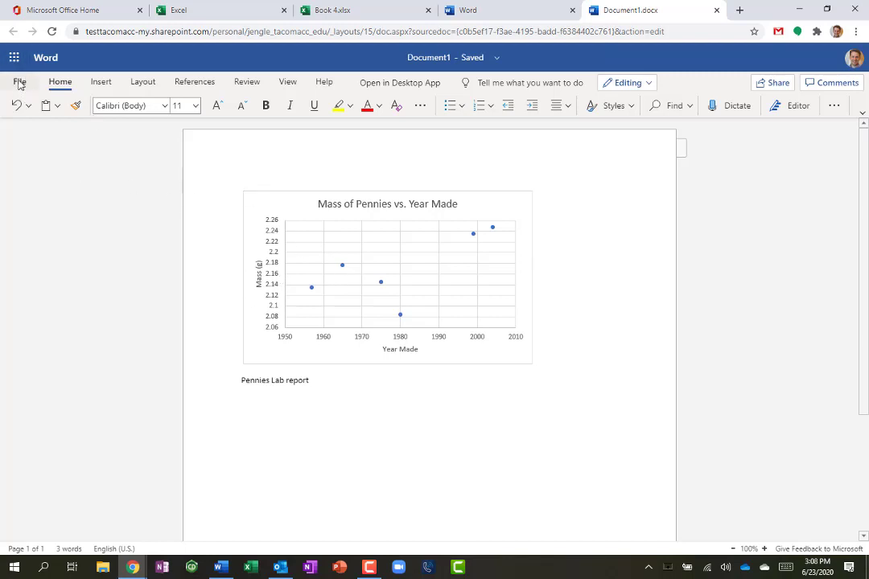
Open the Save As options for the Word document.
{"action": "left_click", "coordinate": [19, 83]}
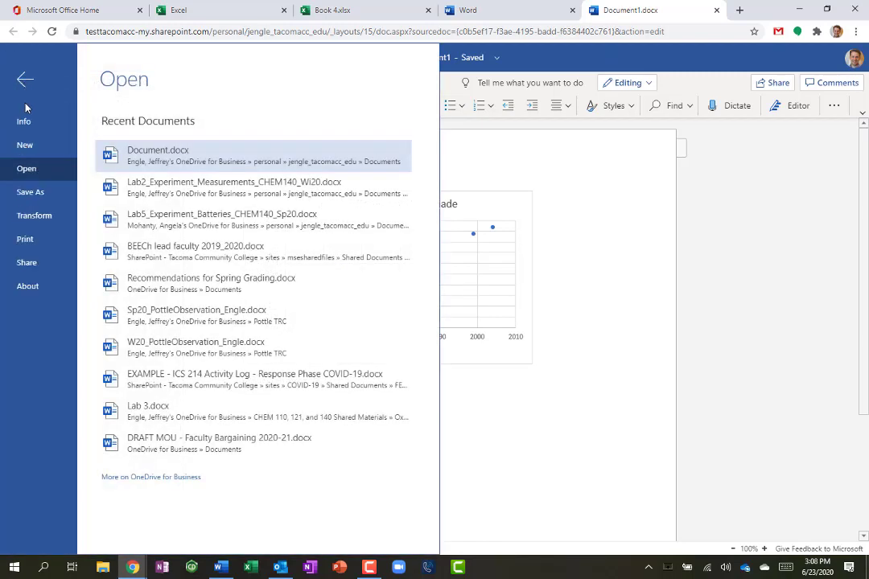
{"action": "left_click", "coordinate": [31, 194]}
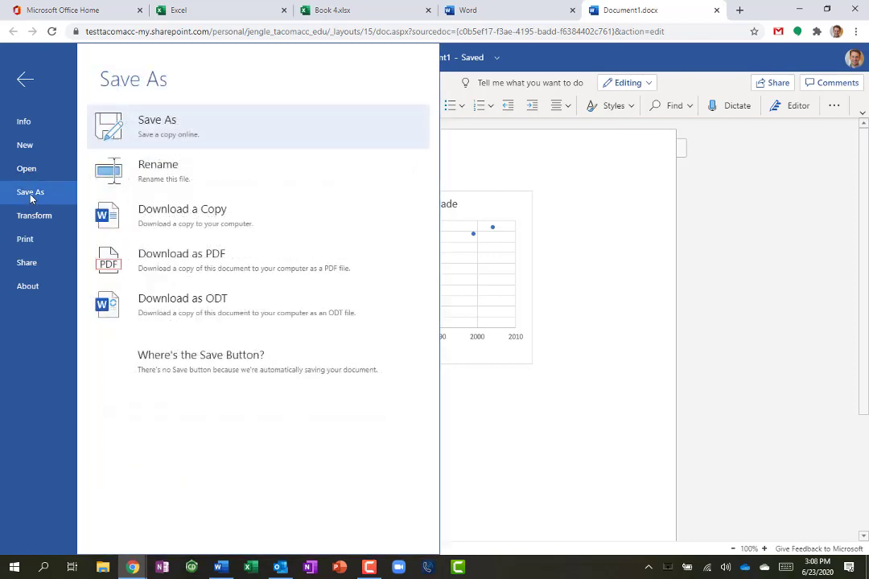